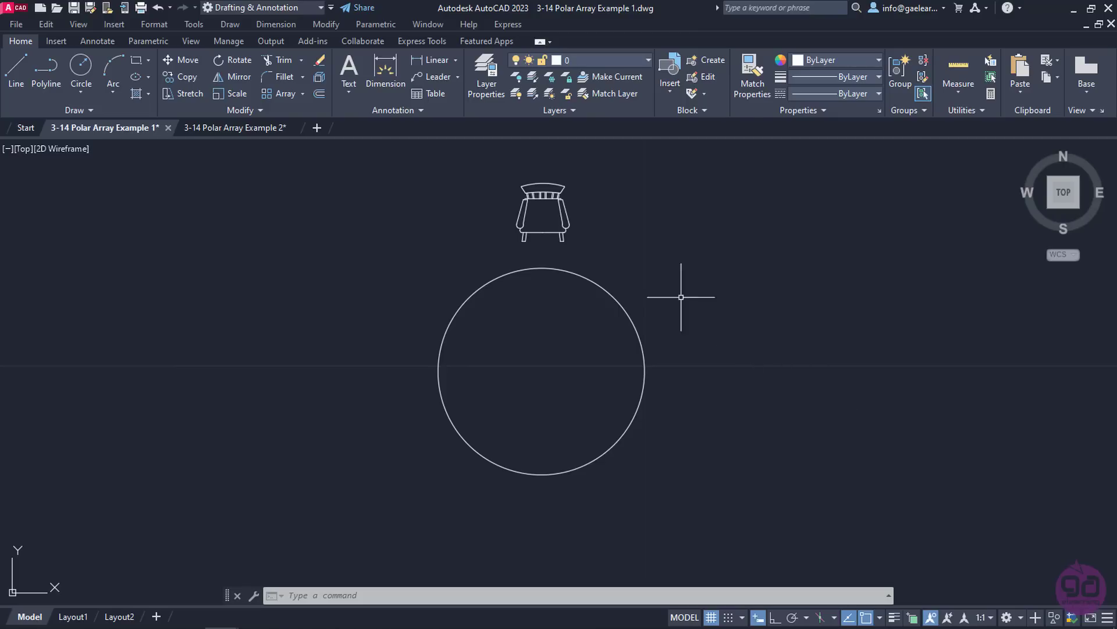
- Create a polar array of the chair around the centre of the large circle
left_click(326, 24)
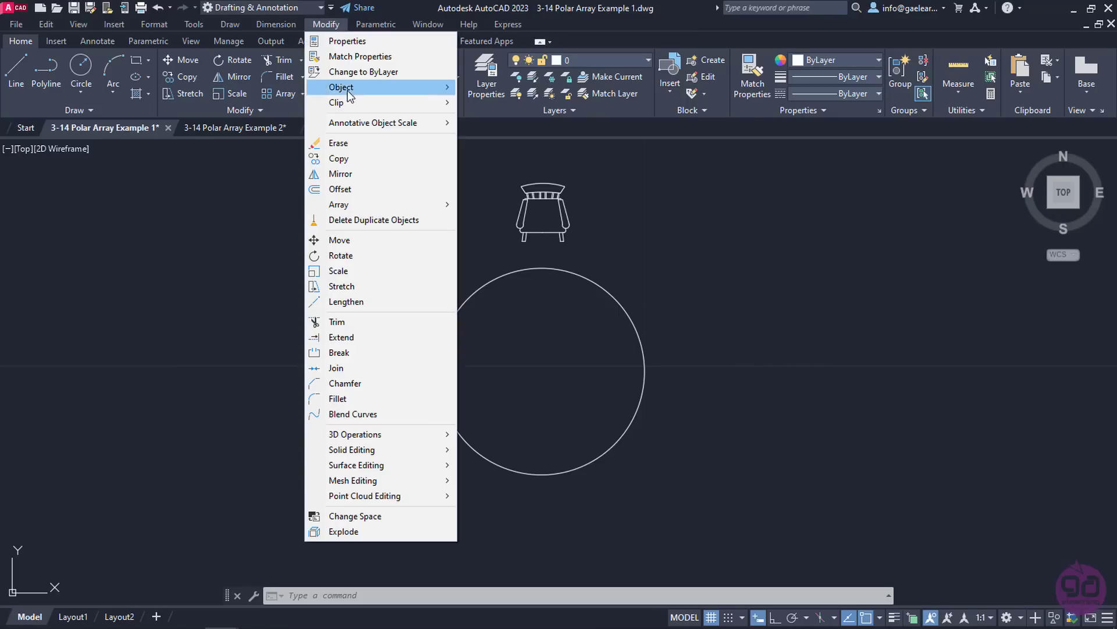
mouse_move(386, 205)
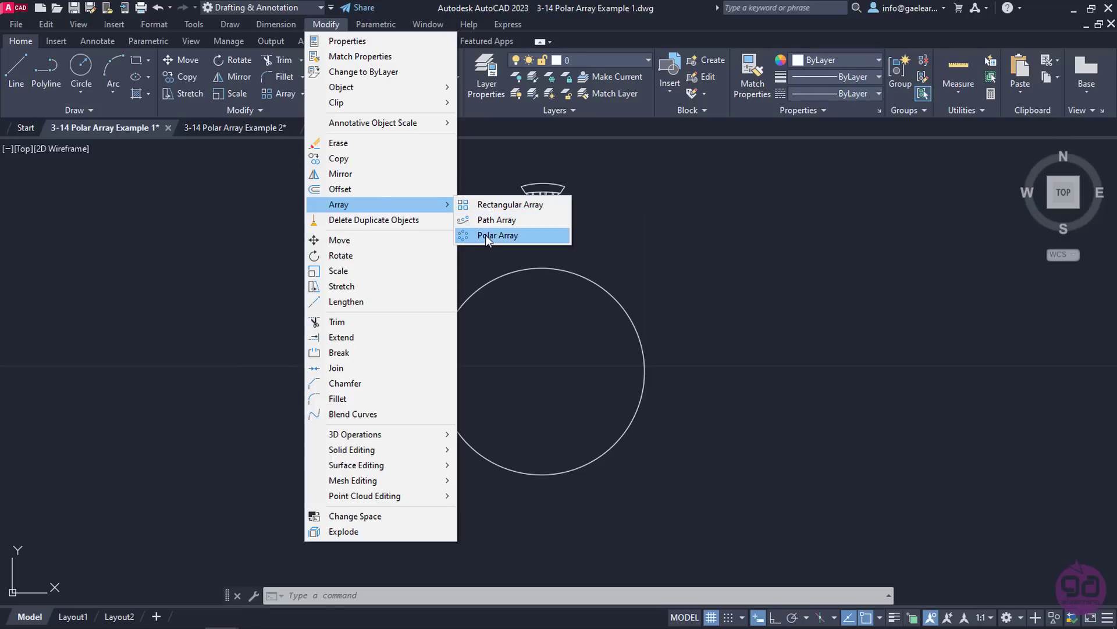
left_click(524, 236)
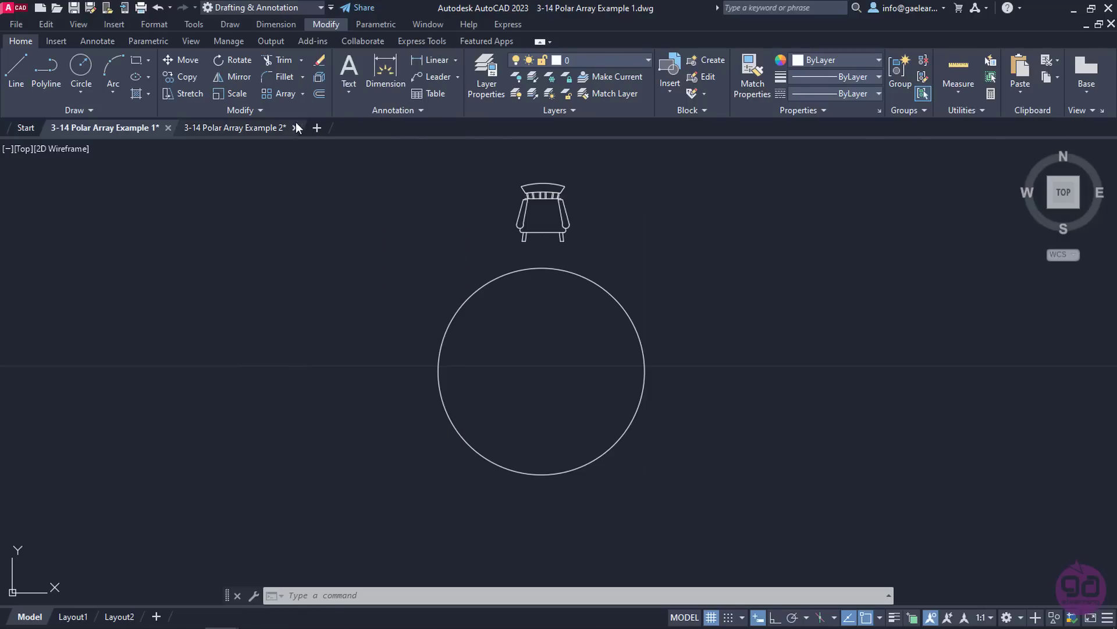
left_click(302, 94)
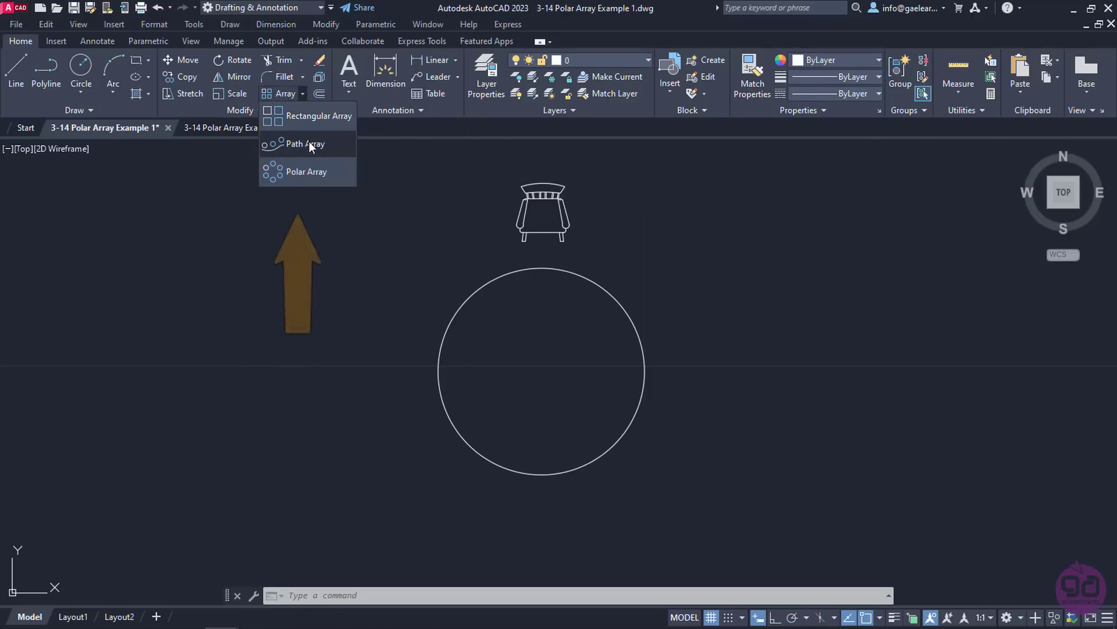
left_click(320, 177)
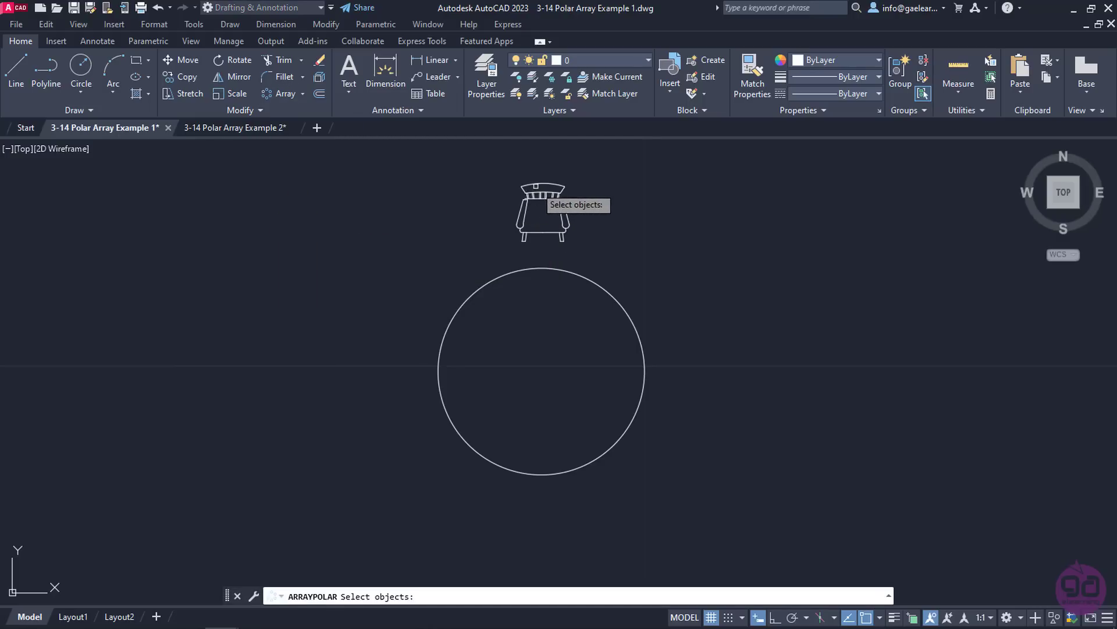
left_click(540, 184)
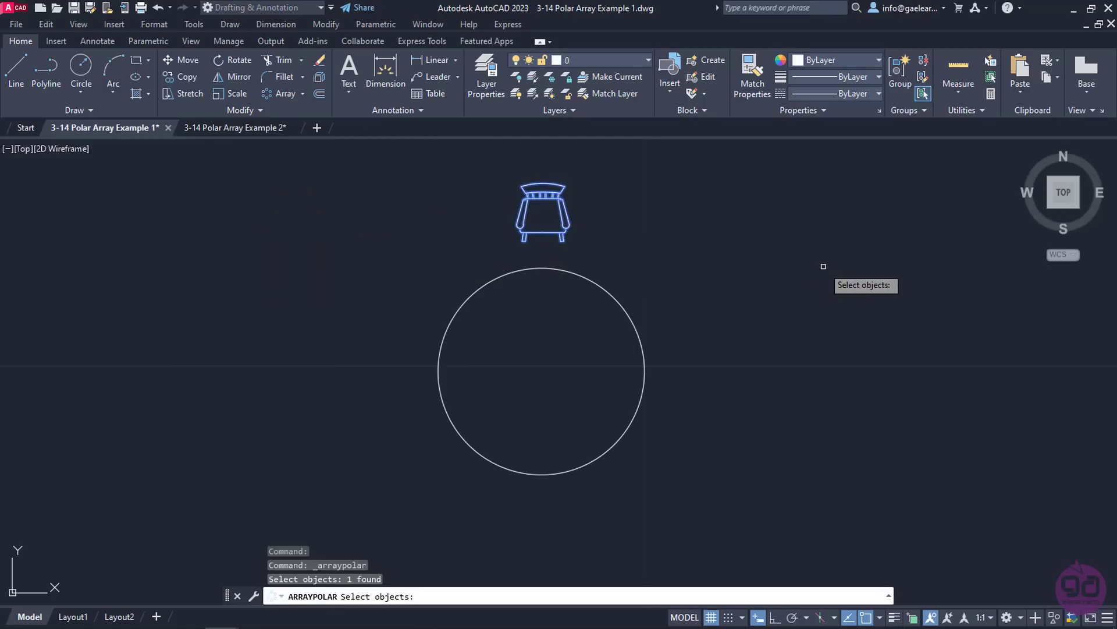
key("Return")
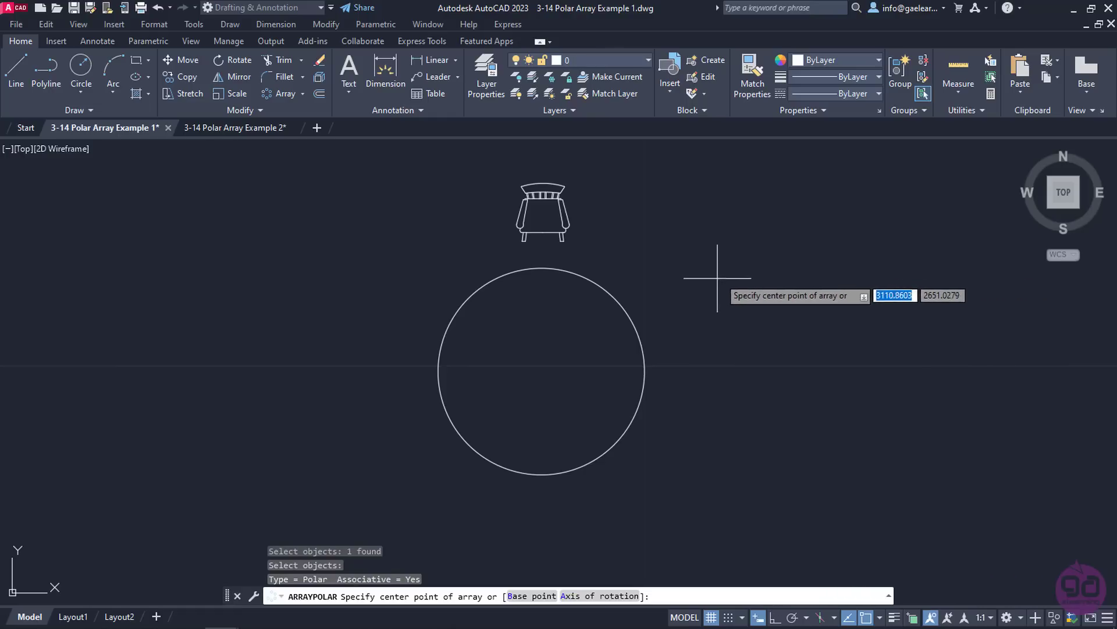
left_click(542, 371)
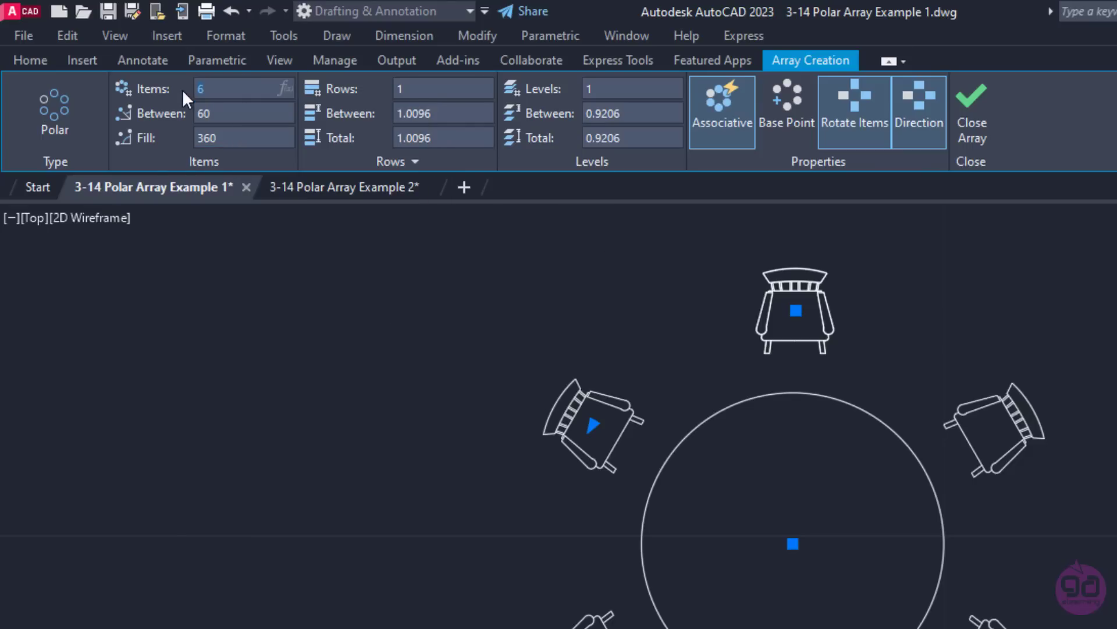
- Set the polar array to 8 items 45 degrees apart and turn off its associativity
left_click(215, 114)
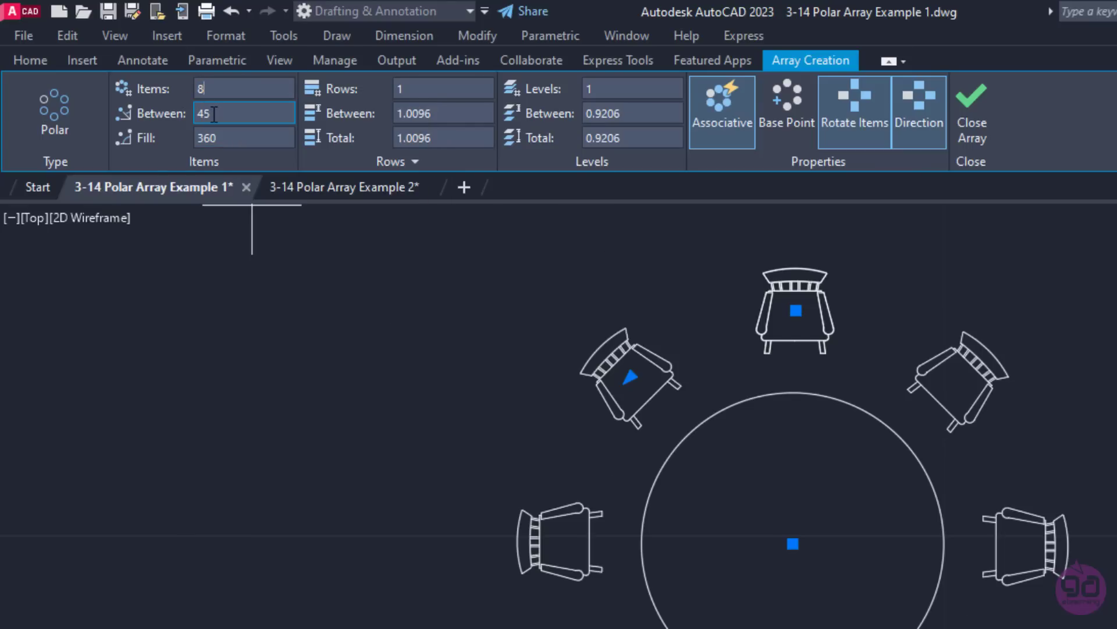
left_click(217, 139)
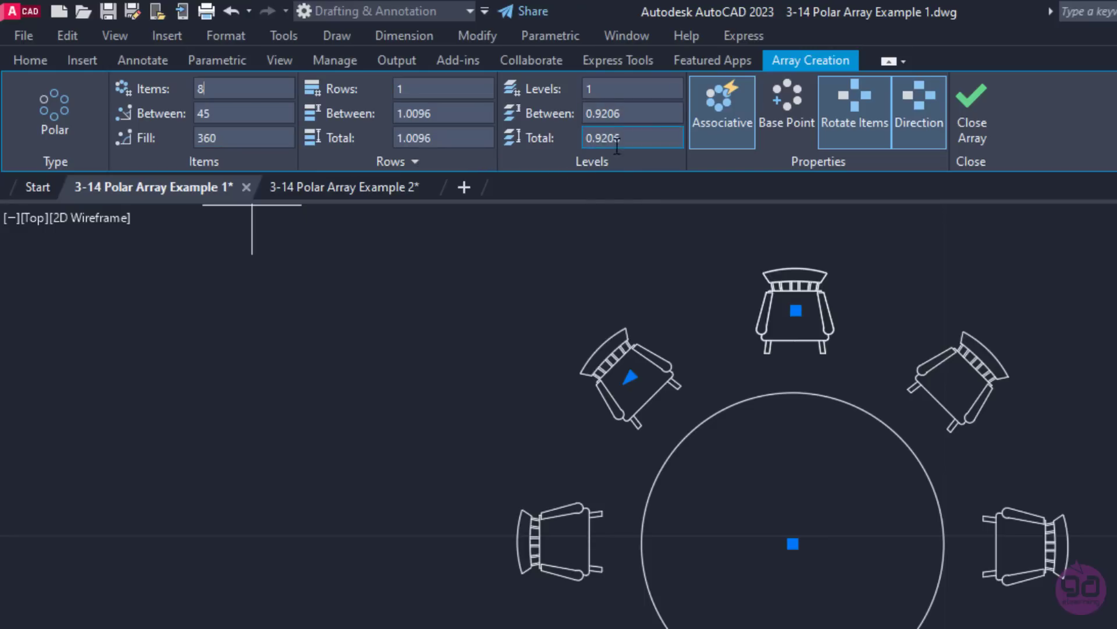
left_click(739, 142)
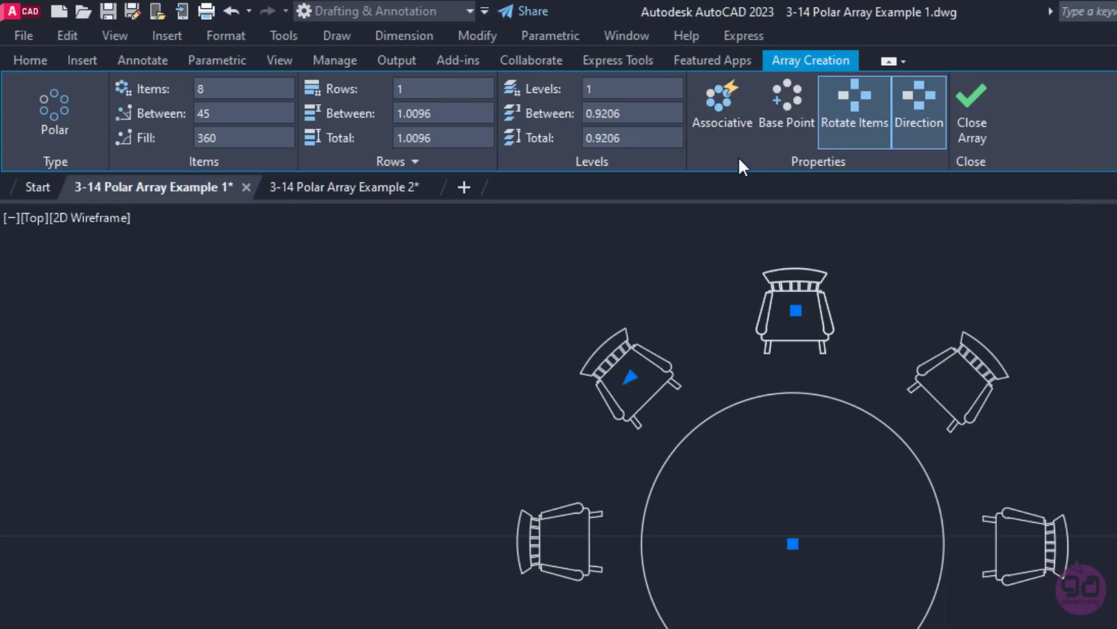
- Try the array with Rotate Items off and with the direction reversed, restoring each option
left_click(841, 134)
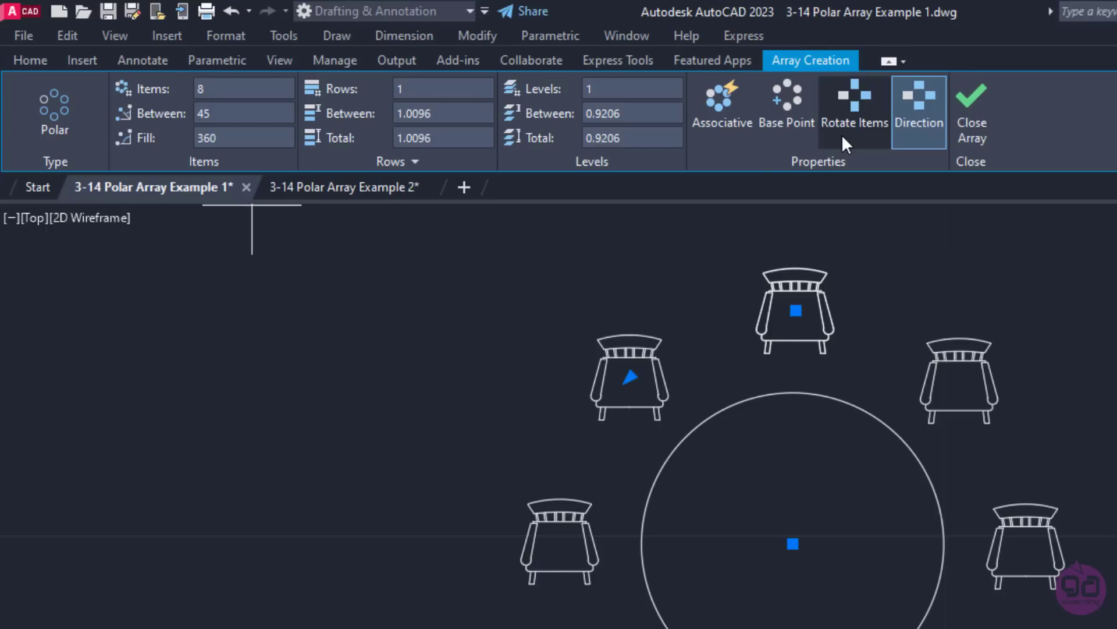
left_click(842, 134)
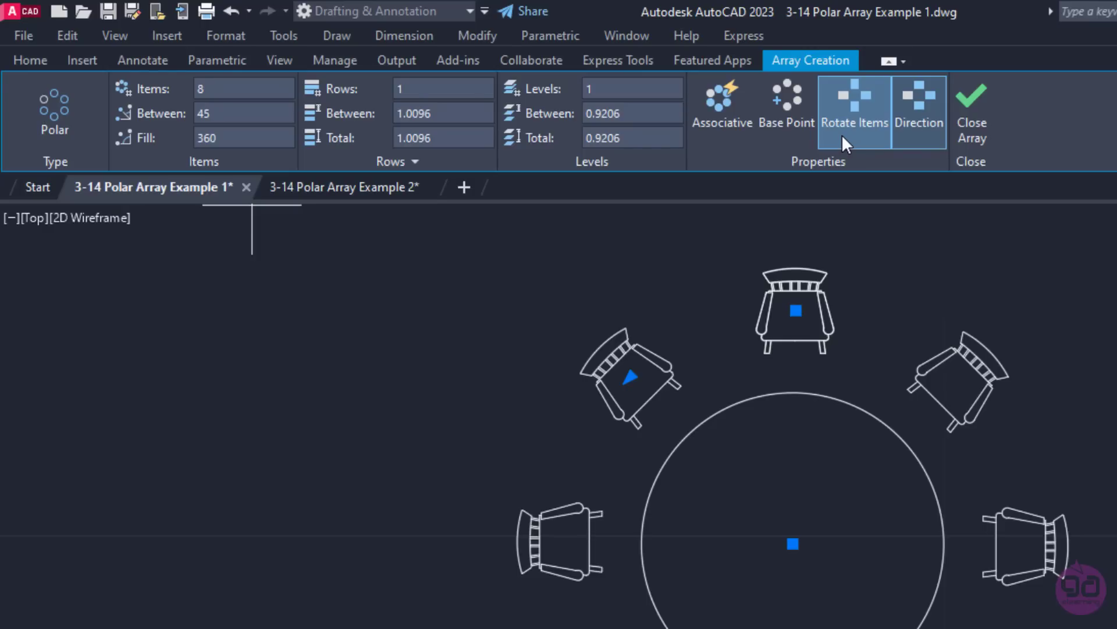
left_click(904, 135)
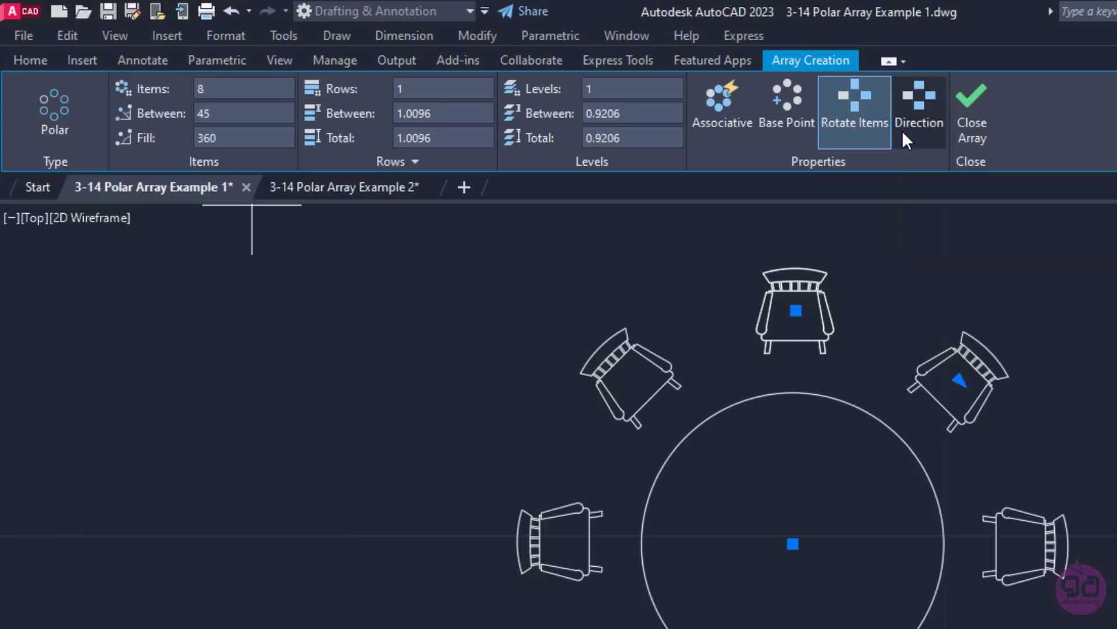
left_click(903, 133)
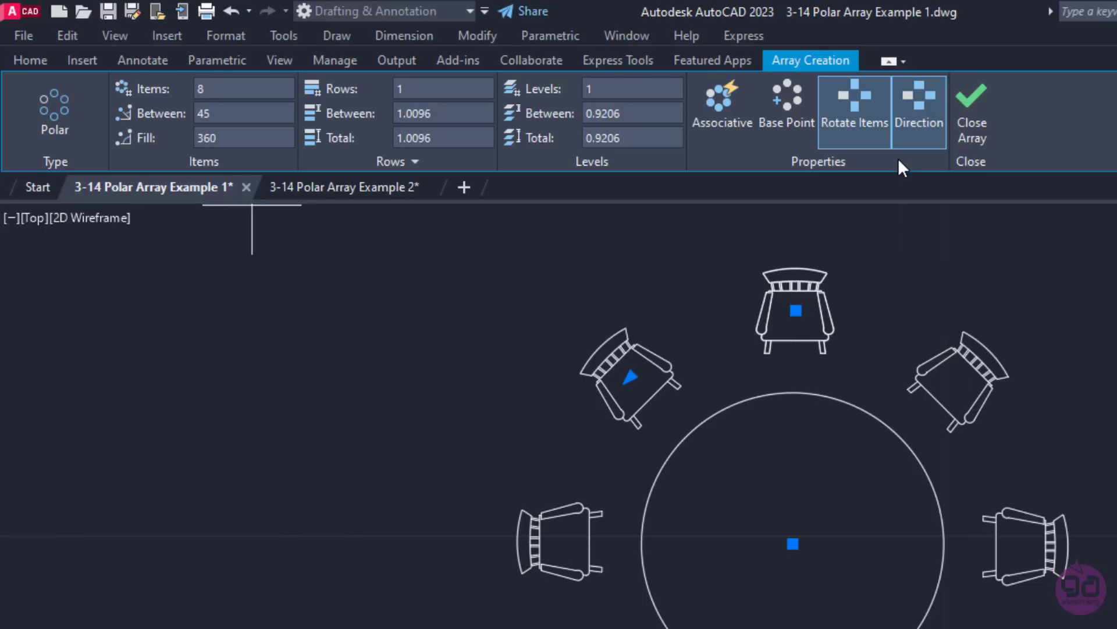
- Accept the eight-chair array and exit array creation
left_click(973, 129)
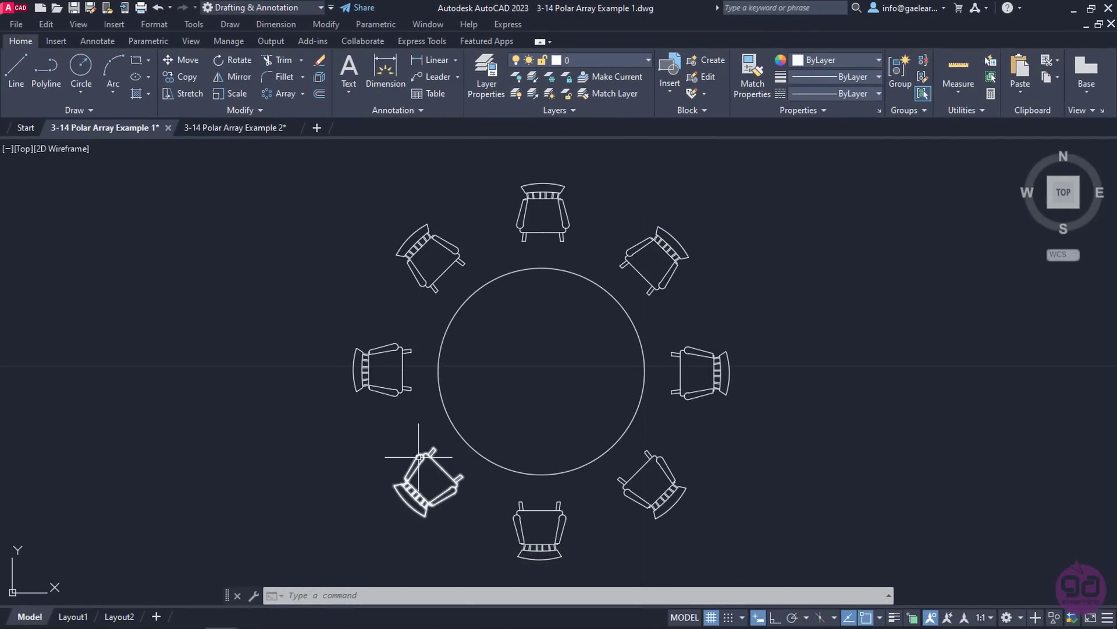
- In the drawing 3-14 Polar Array Example 2, create a polar array of the chair centred on the midpoint of the semicircle's straight edge
left_click(261, 129)
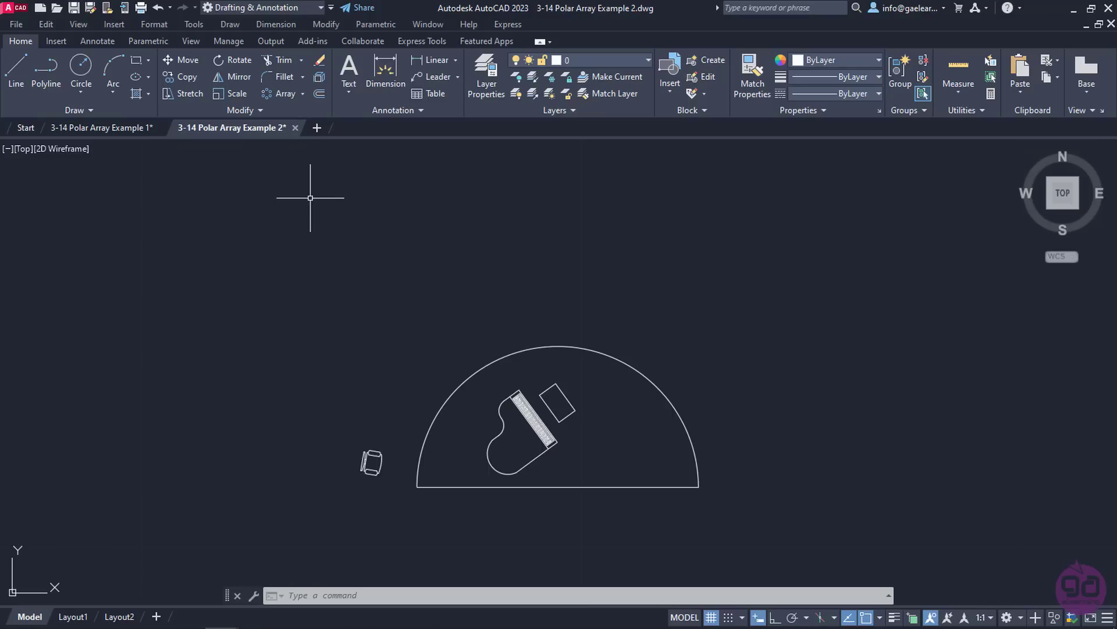
left_click(293, 93)
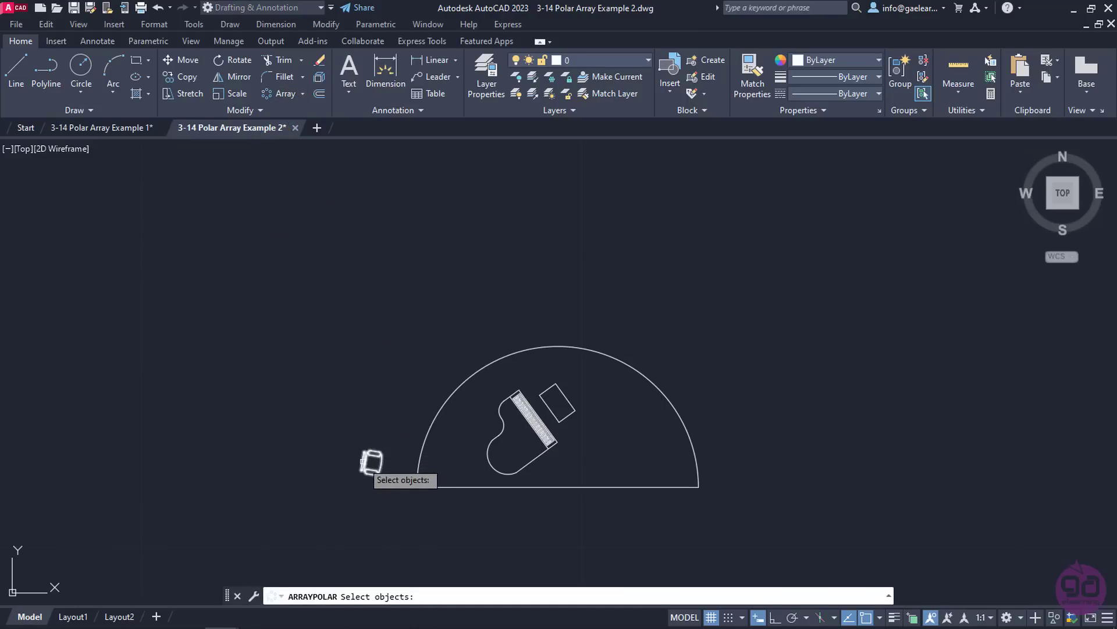
left_click(362, 462)
key("Return")
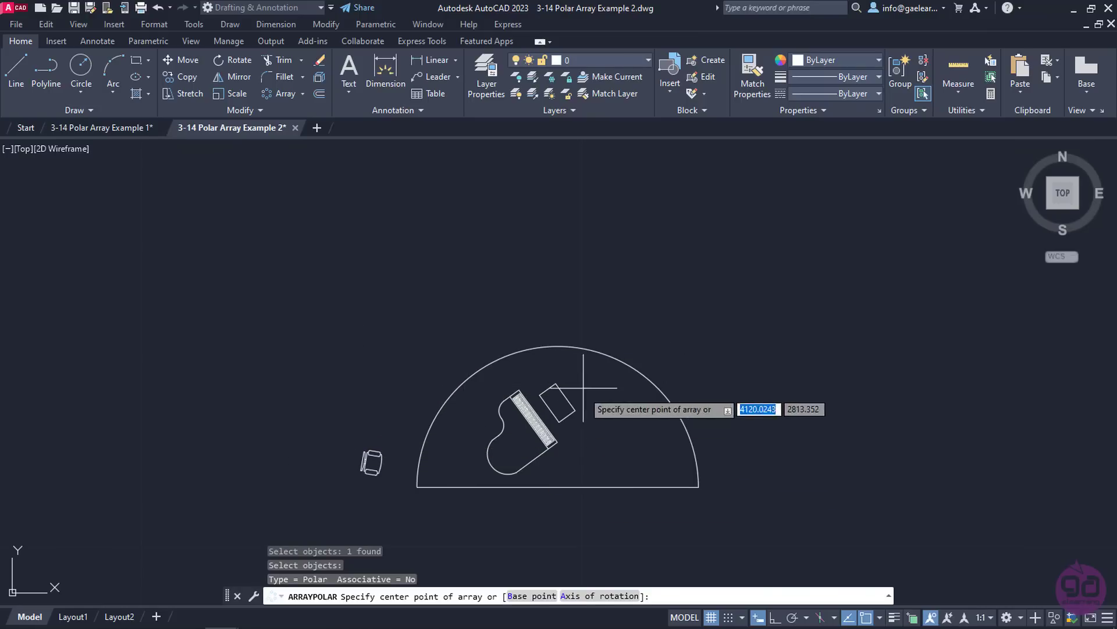
left_click(558, 486)
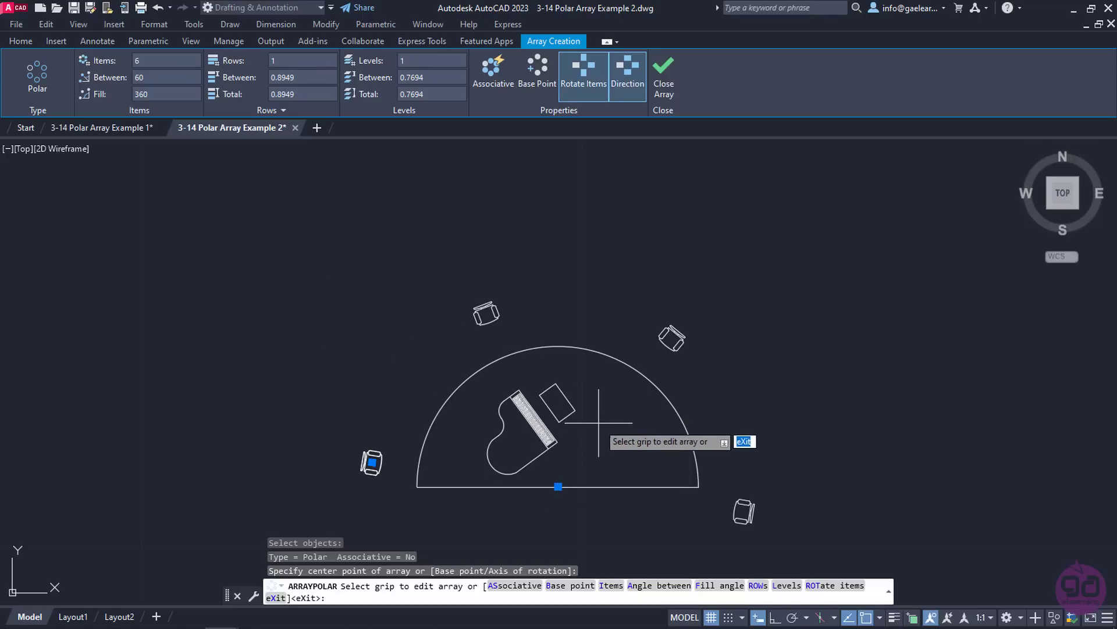
- Set the array's fill angle to 165 and reverse its direction to clockwise so the chairs follow the semicircle's arc
mouse_move(726, 419)
middle_mouse_down()
mouse_move(713, 283)
mouse_move(713, 297)
middle_mouse_up()
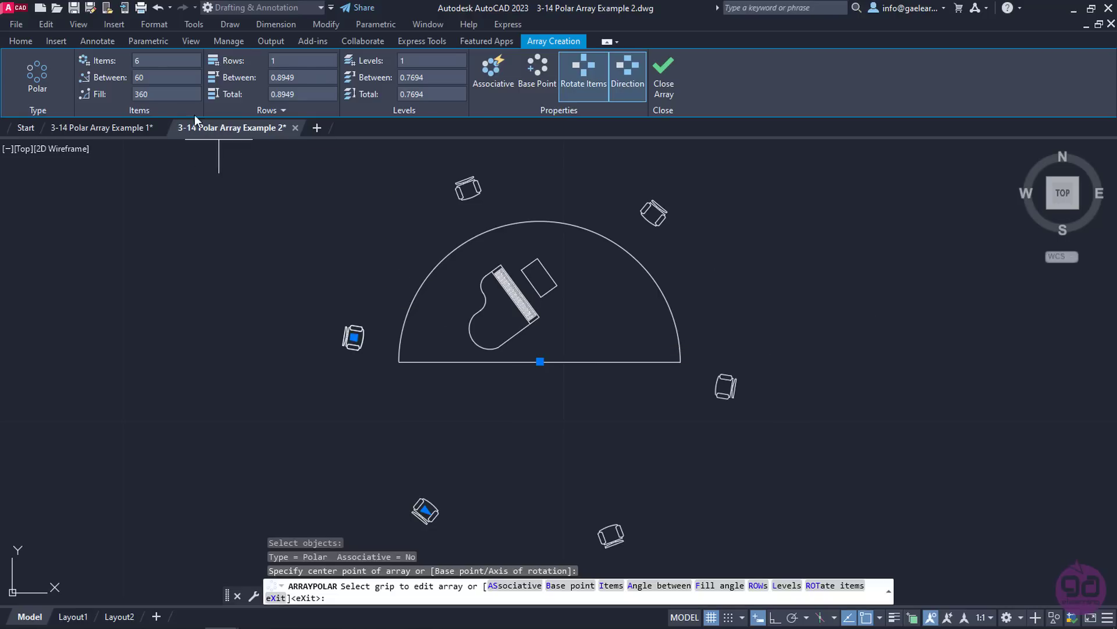
left_click(177, 94)
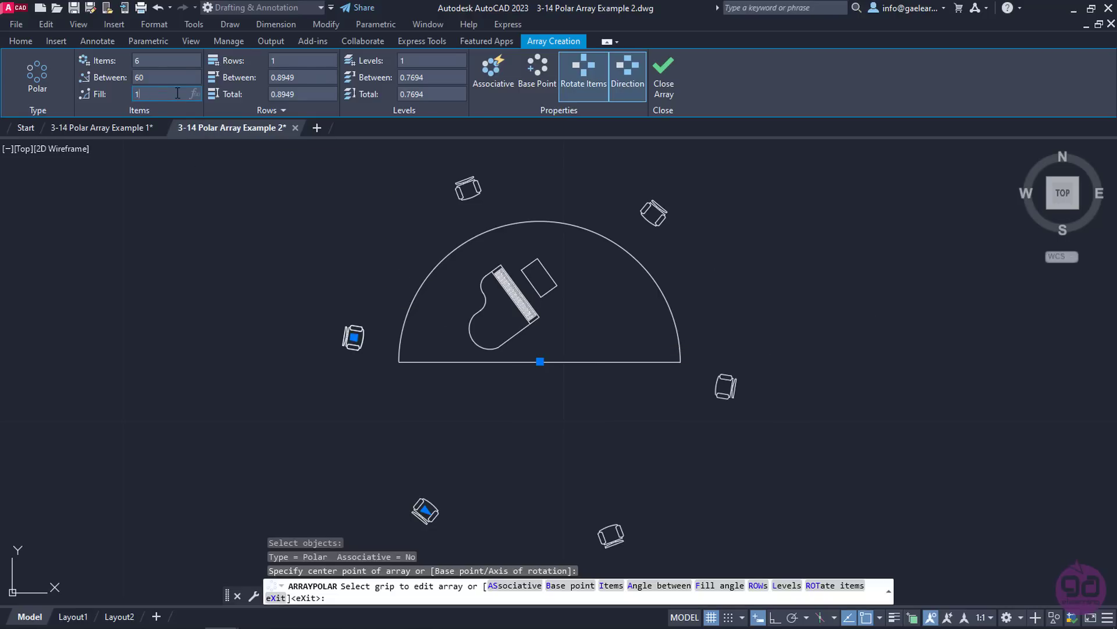
key("Return")
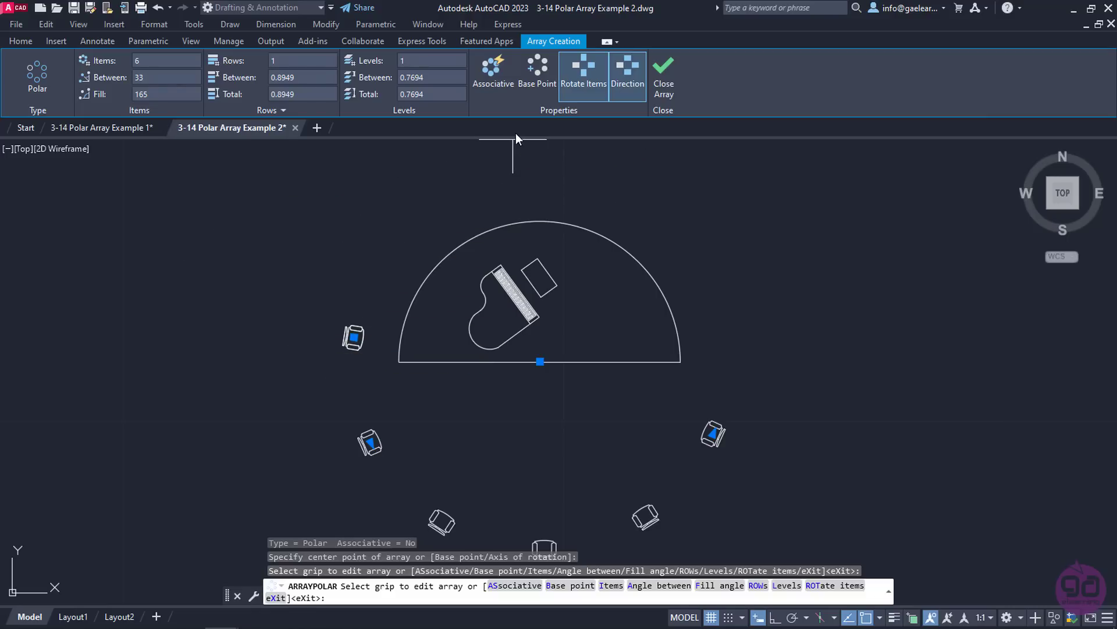
left_click(632, 92)
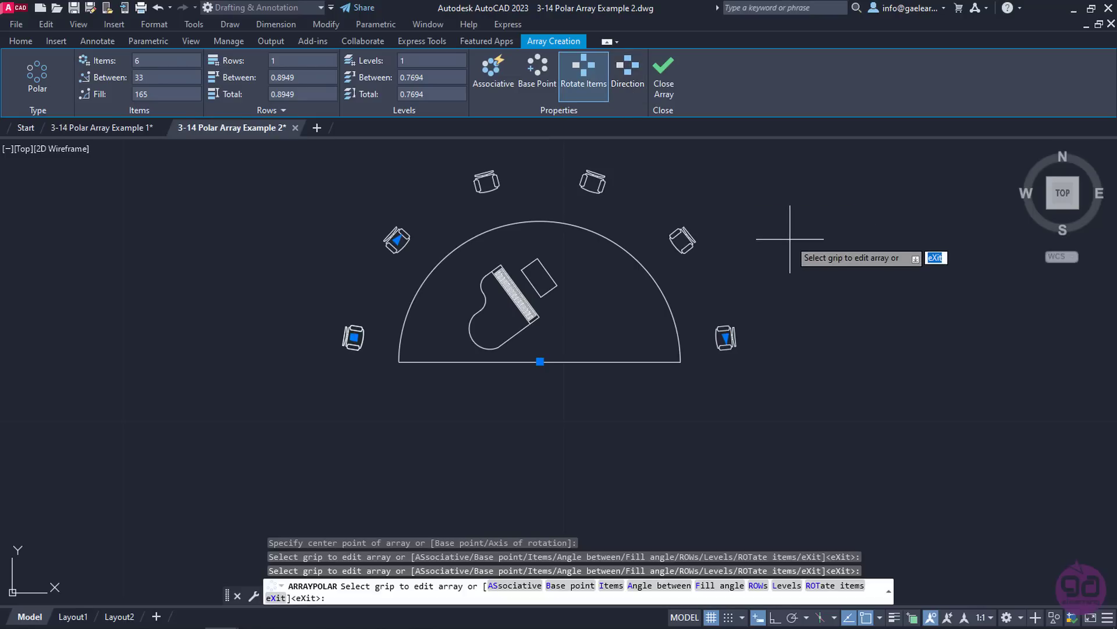
- Set the chair array to 12 items and 5 rows
middle_click_drag(788, 242, 790, 338)
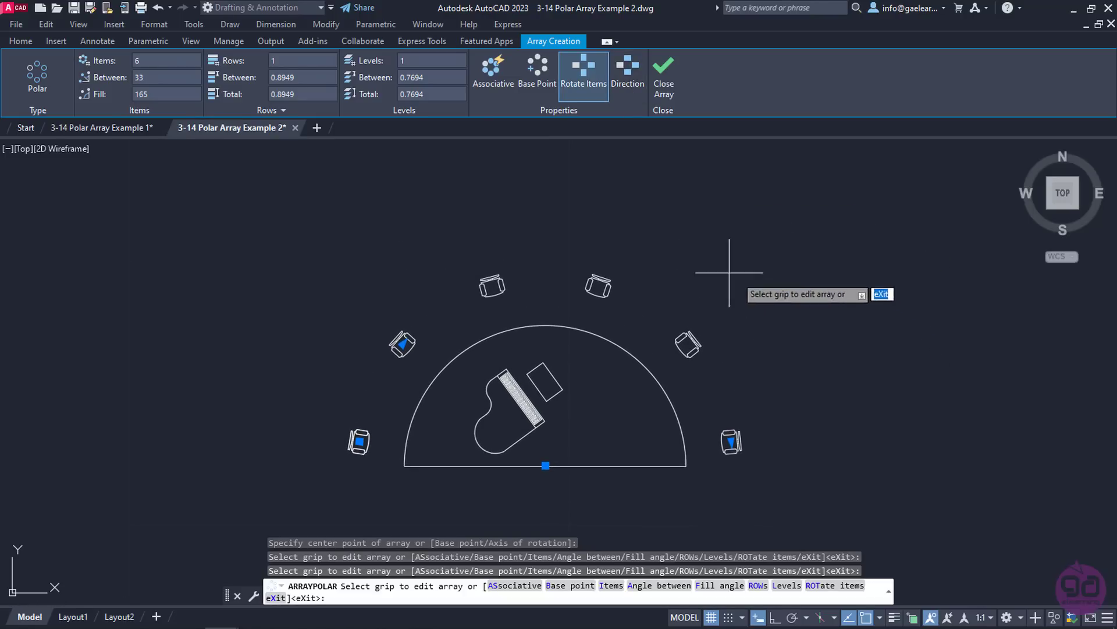
left_click(149, 64)
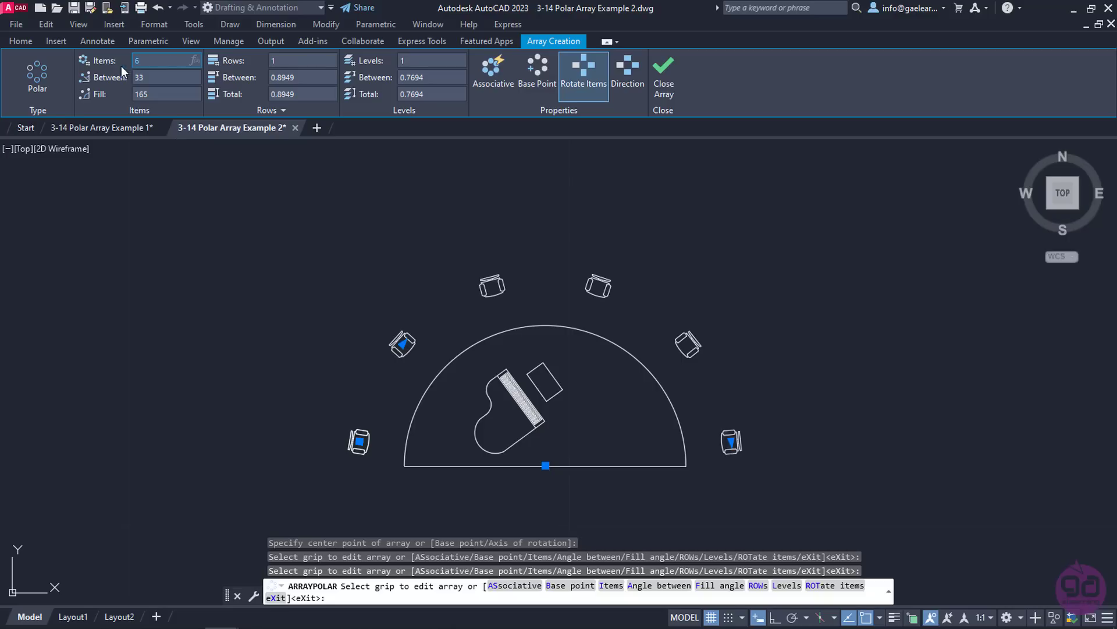
type("12")
key("Return")
key("Tab")
type("5")
key("Return")
- Set the spacing between the chair rows to 1, make the array associative and accept it
middle_click_drag(421, 230, 435, 282)
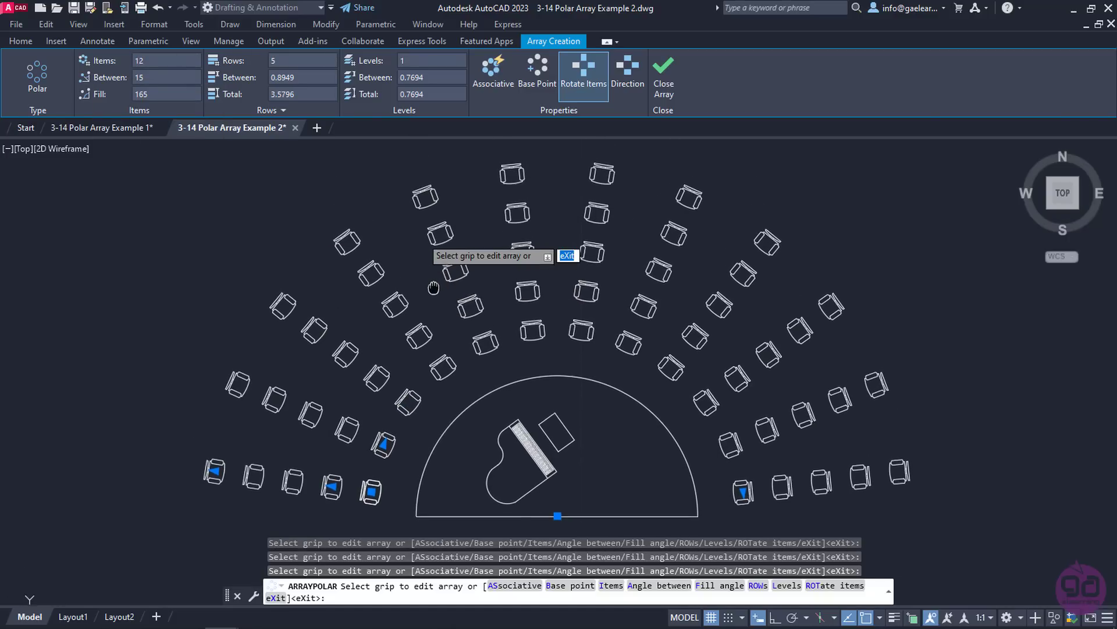
left_click(297, 77)
type("1")
key("Return")
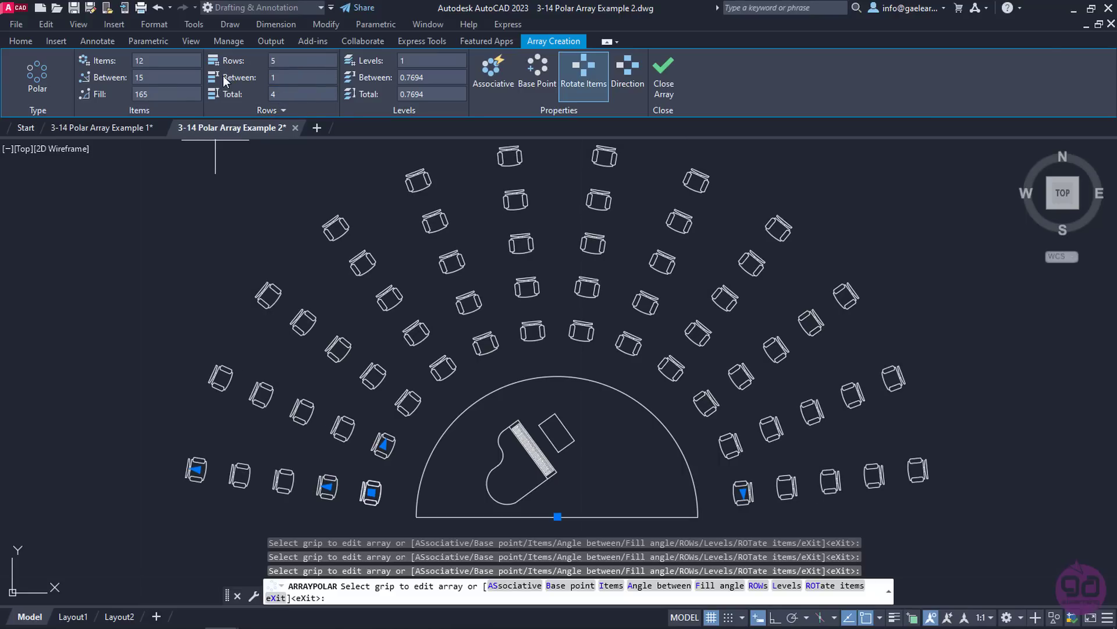
left_click(662, 75)
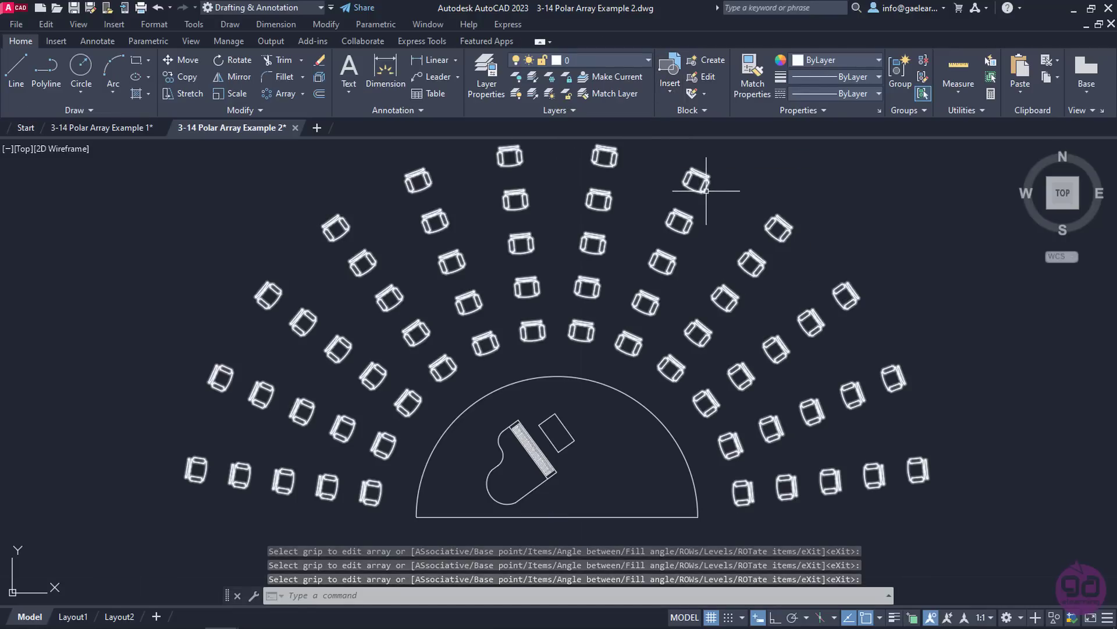
- Select the finished seating array to view its editable settings, and close the array editor
left_click(704, 186)
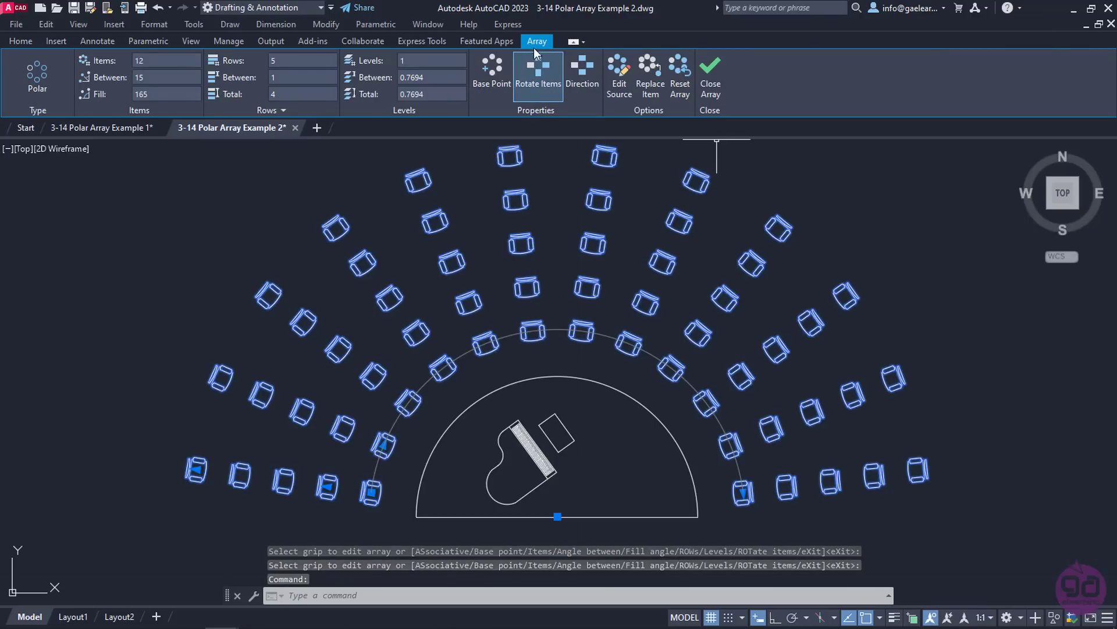
left_click(710, 76)
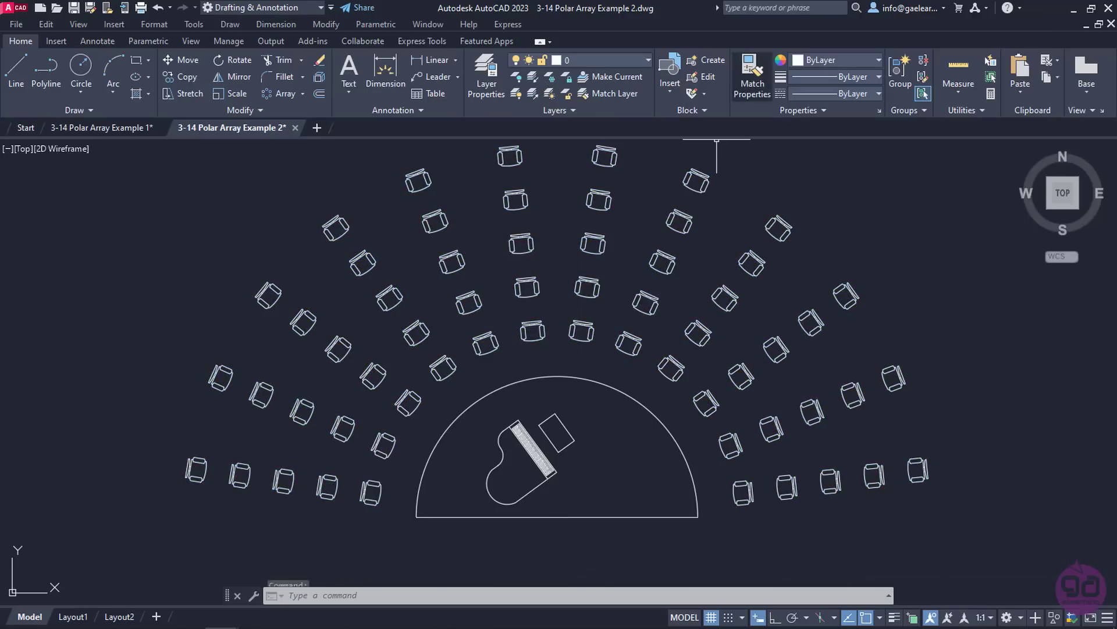